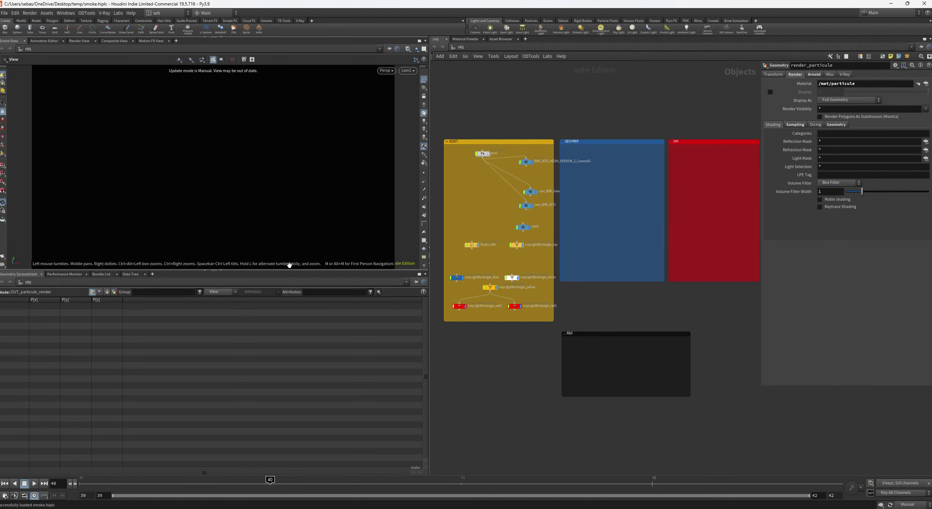
Enlarge the 3D viewport, zoom the network onto the RENDER box, and switch to Auto Update.
left_click_drag(214, 272, 214, 387)
scroll(644, 352, "down", 3)
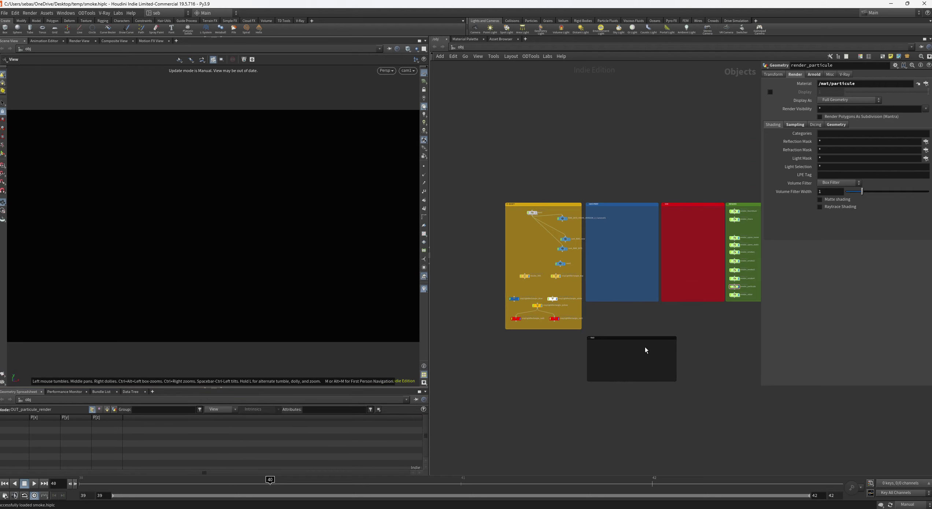
scroll(657, 320, "down", 2)
middle_click_drag(657, 321, 535, 315)
scroll(591, 221, "up", 5)
scroll(590, 221, "up", 1)
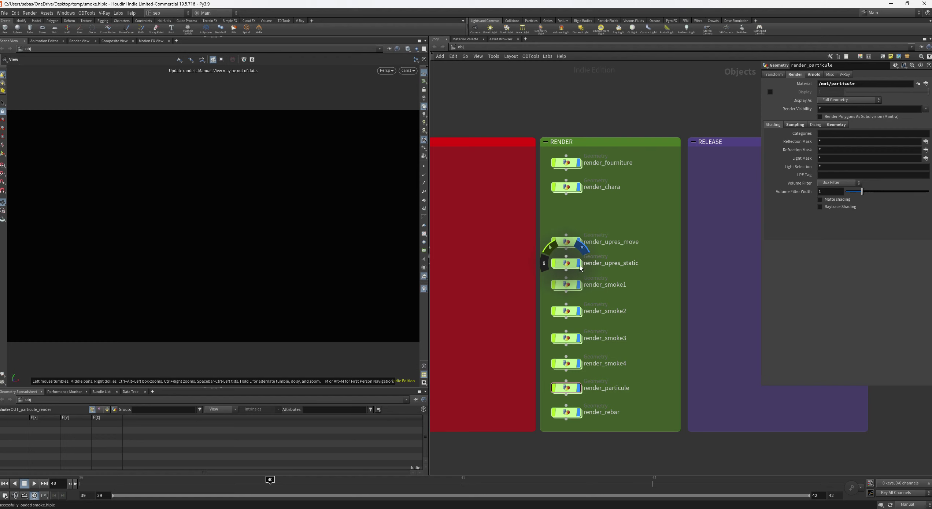
left_click(907, 505)
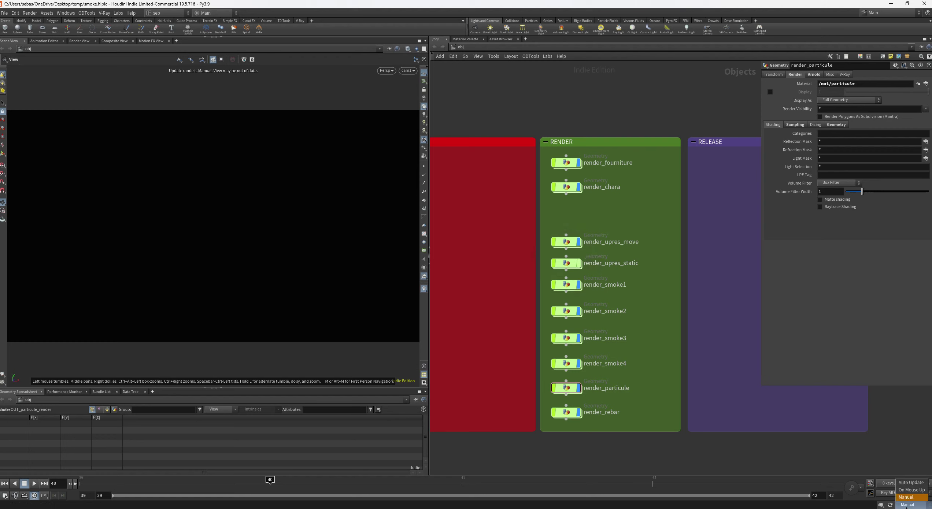
left_click(915, 483)
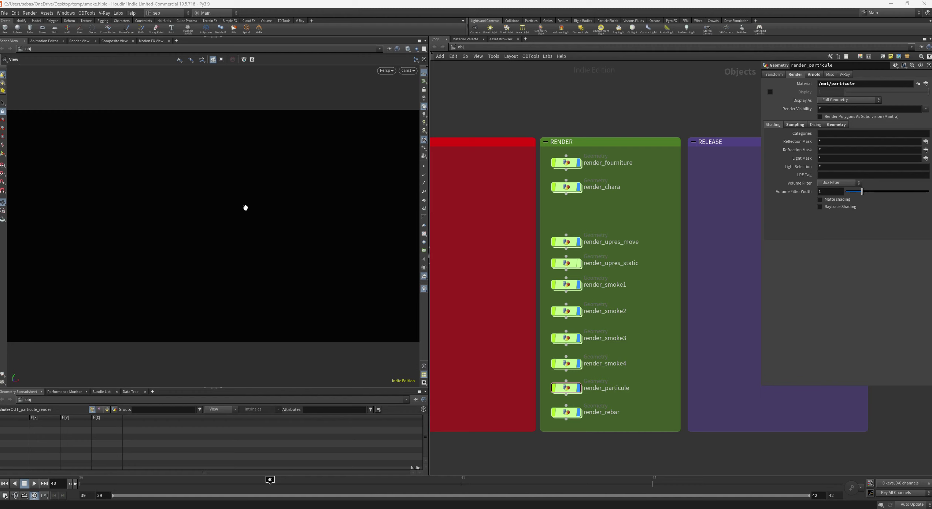
Frame the scene, look through cam1, and cook the render_upres_static debris node.
mouse_move(245, 208)
left_mouse_down()
mouse_move(225, 211)
mouse_move(281, 208)
mouse_move(421, 228)
left_mouse_up()
key("f")
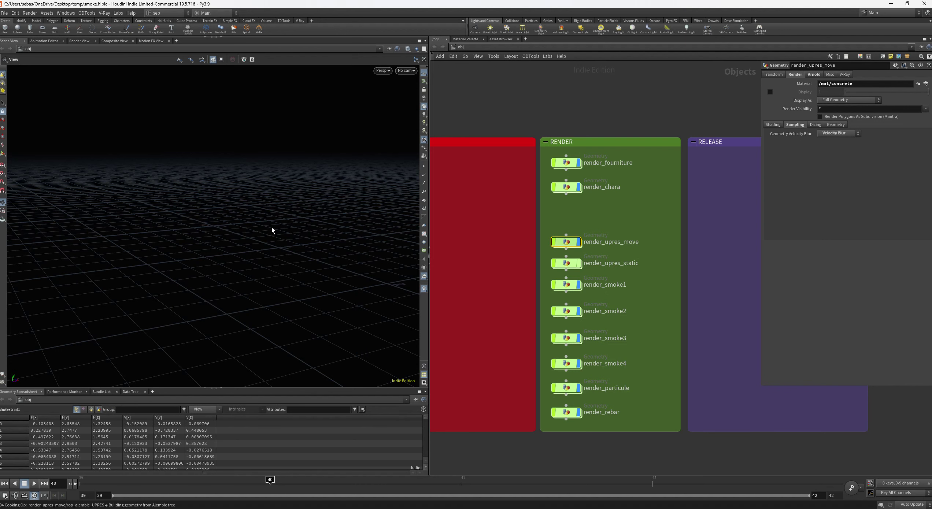
left_click(407, 70)
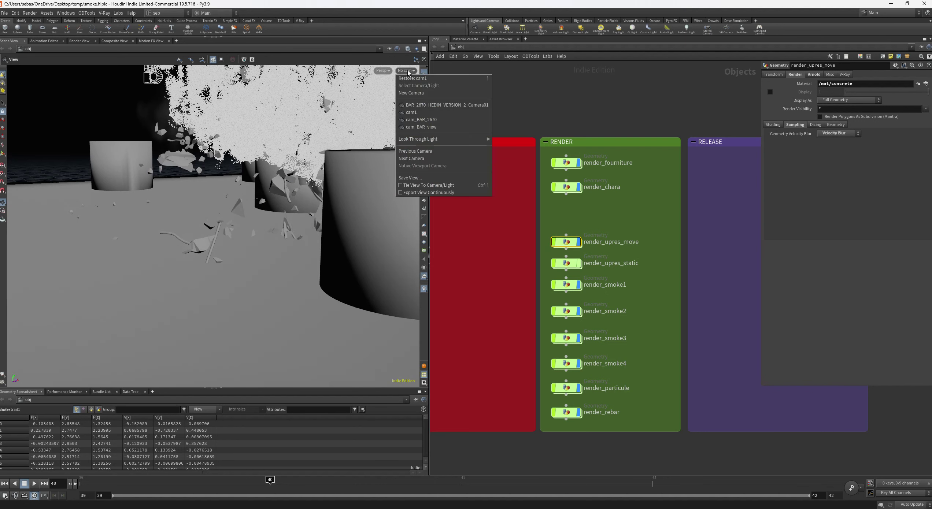
left_click(411, 112)
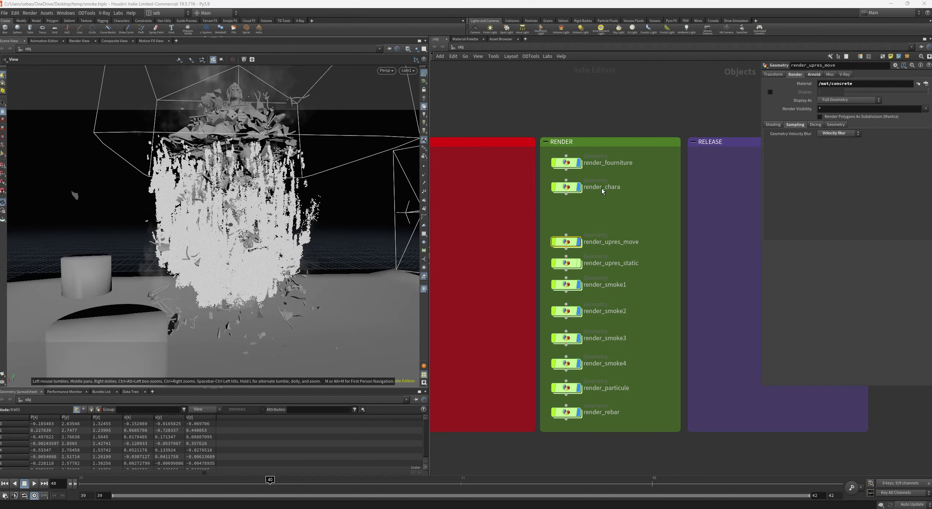
left_click(580, 265)
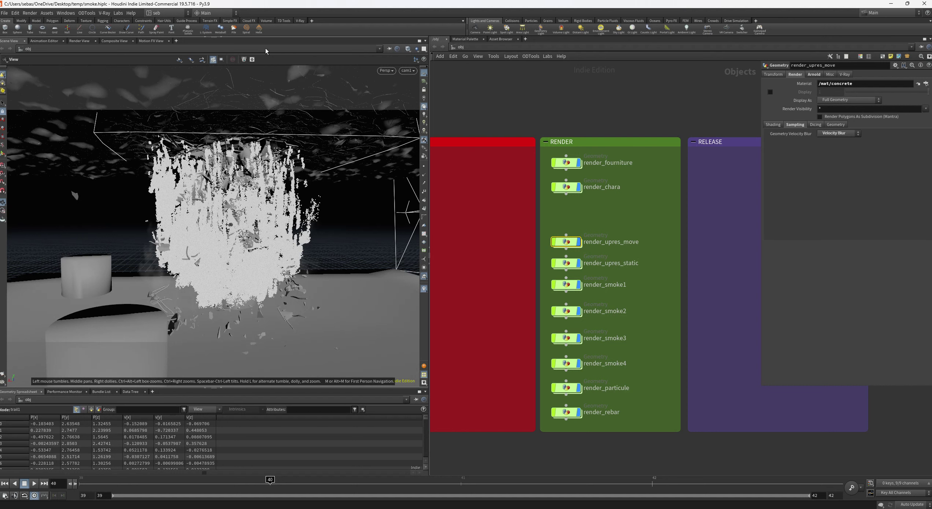
Open the V-Ray Frame Buffer from the V-Ray shelf and render through the camera.
left_click(299, 21)
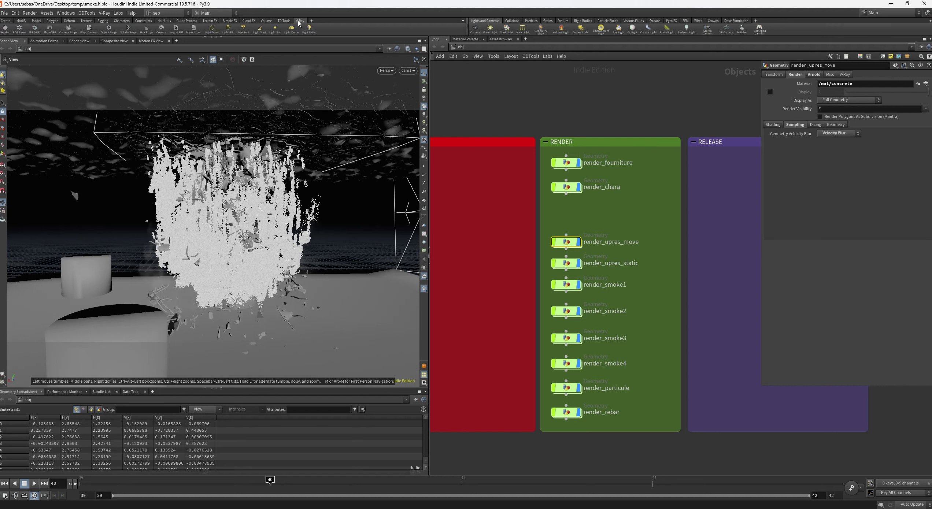
left_click(50, 29)
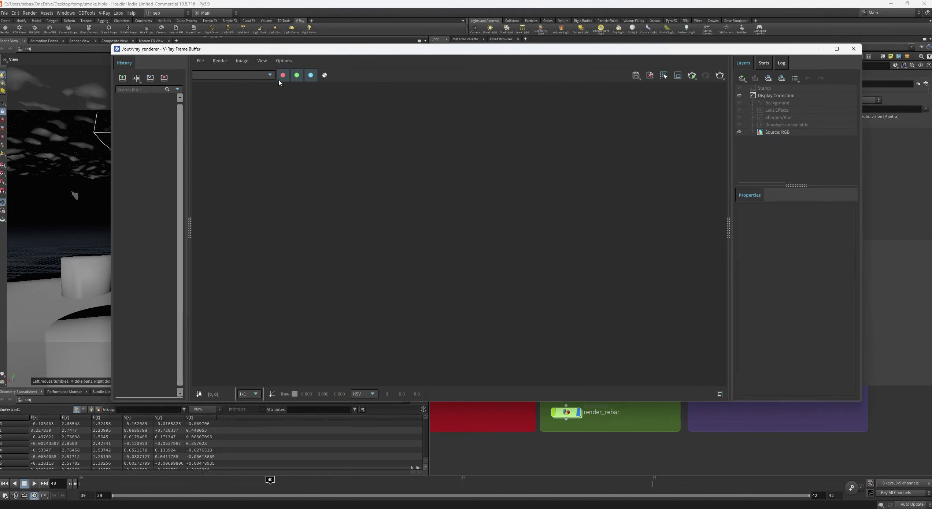
left_click(220, 60)
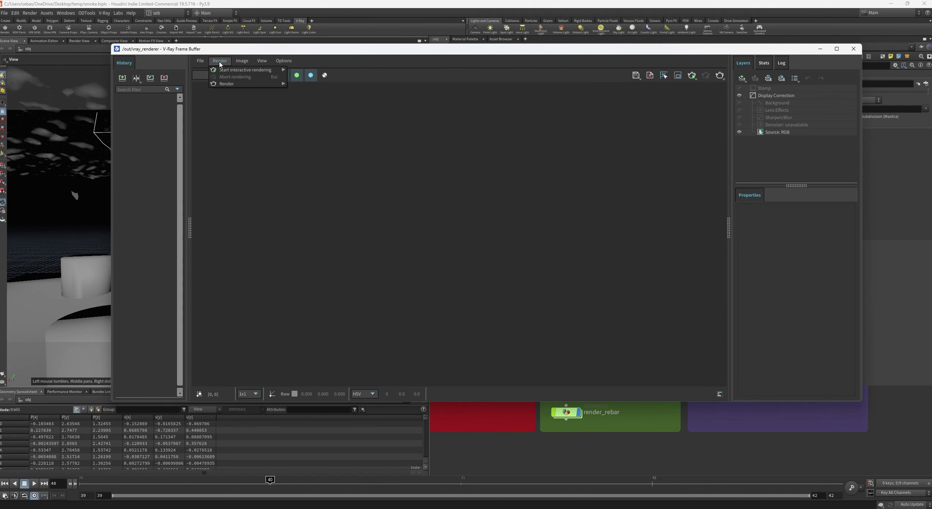
left_click(226, 84)
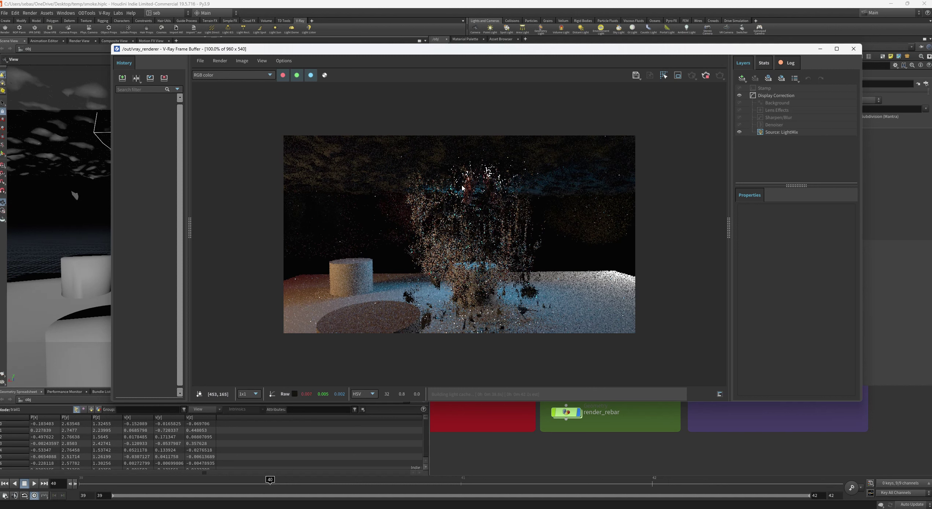
Turn on region rendering and toggle the Denoiser off to compare noise.
left_click(663, 75)
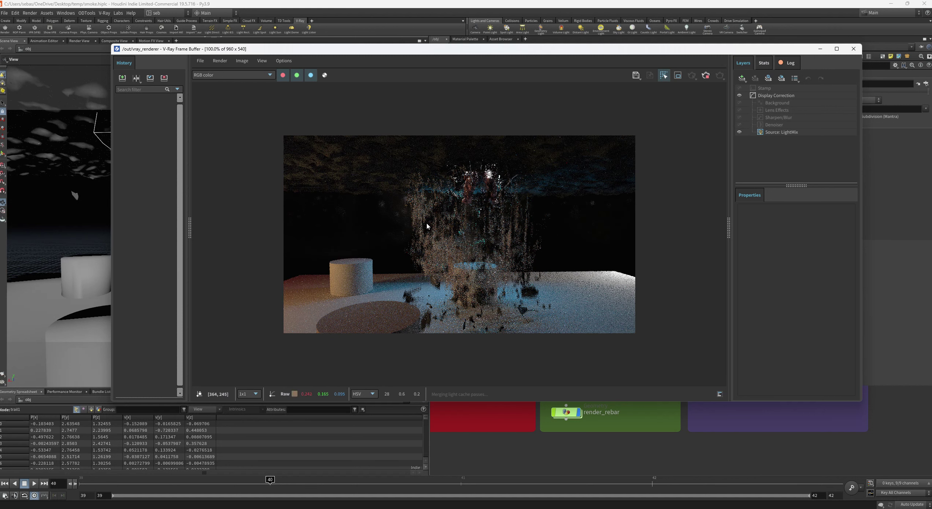
scroll(429, 226, "up", 1)
scroll(429, 226, "down", 1)
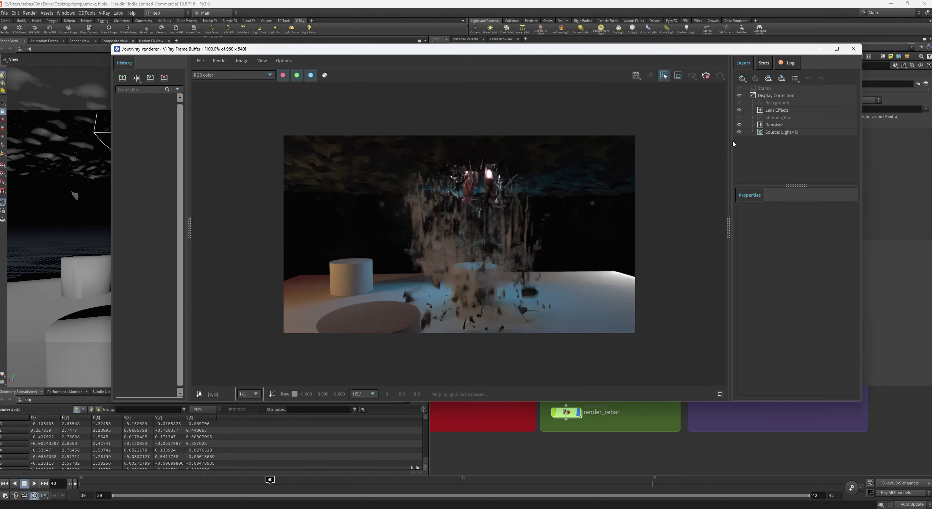
left_click(740, 125)
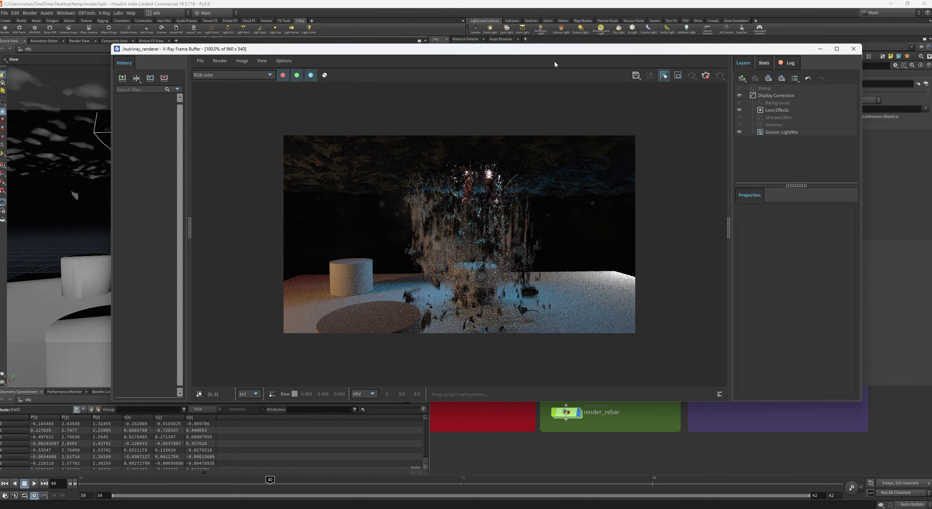
Move the frame buffer window, abort the render, and close the VFB.
mouse_move(555, 53)
left_mouse_down()
mouse_move(406, 455)
mouse_move(515, 82)
left_mouse_up()
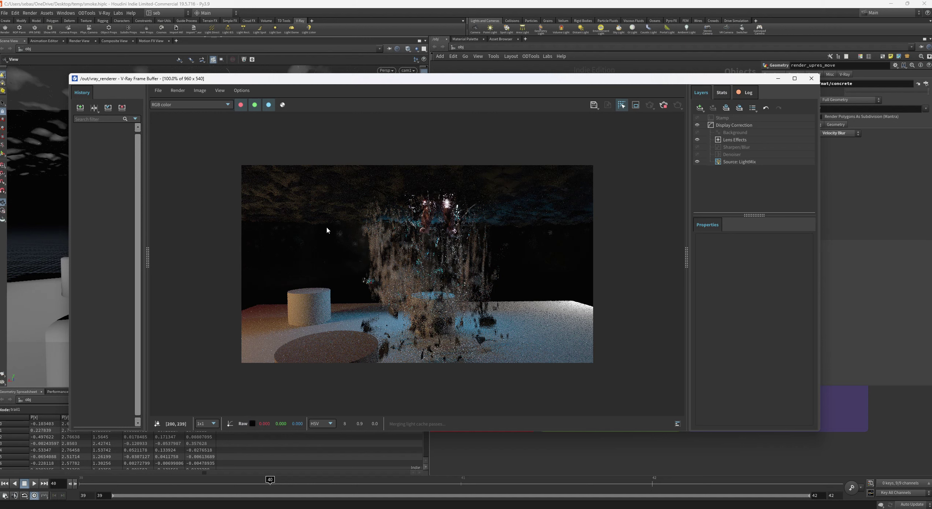
left_click(648, 107)
left_click(778, 79)
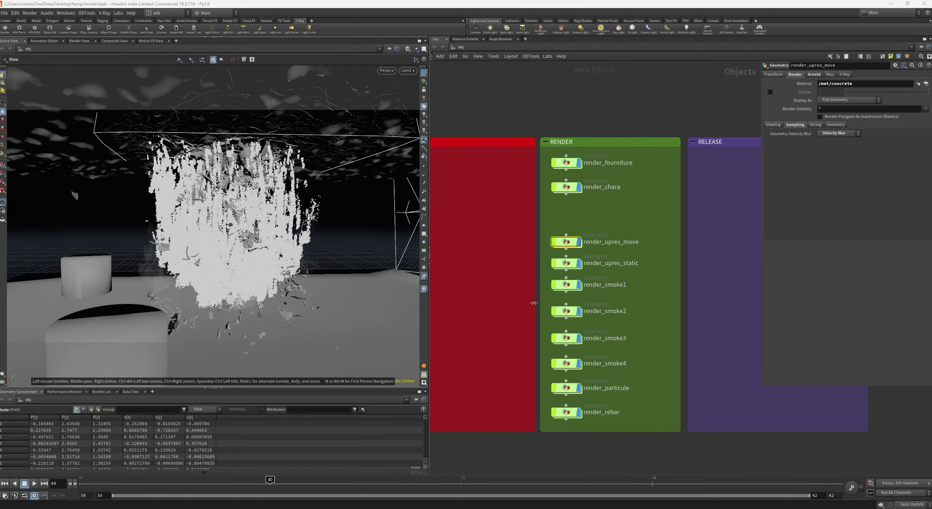
Inside render_smoke2, check file1's cache path and display flag transform3 and OUT_smoke2, then return to /obj.
left_click(563, 313)
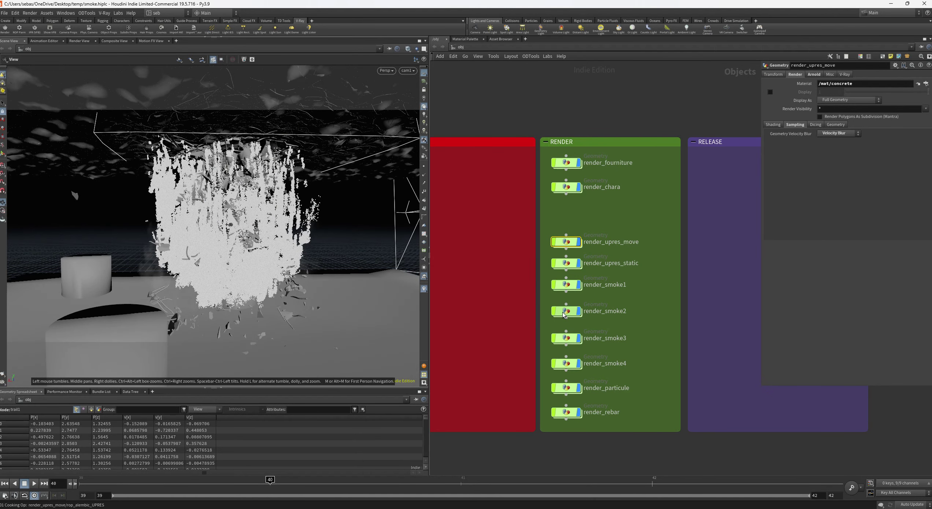
double_click(563, 310)
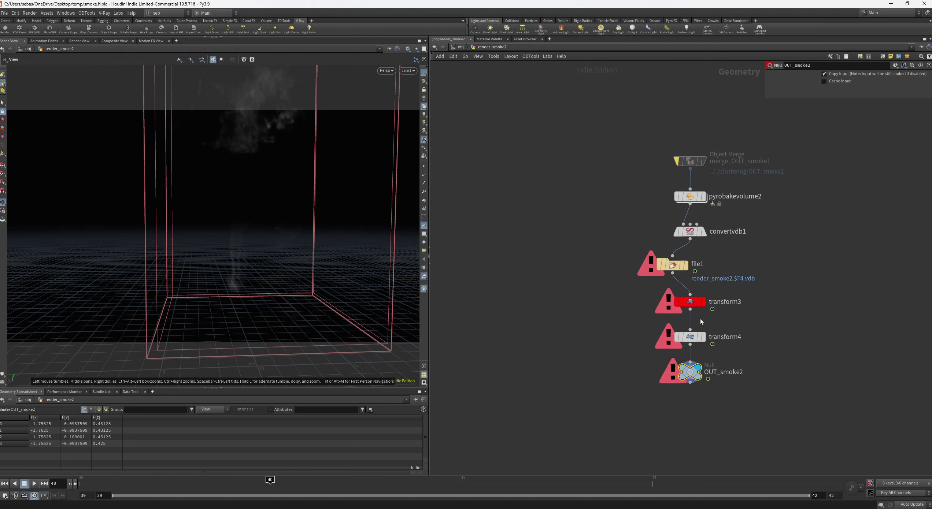
left_click(672, 264)
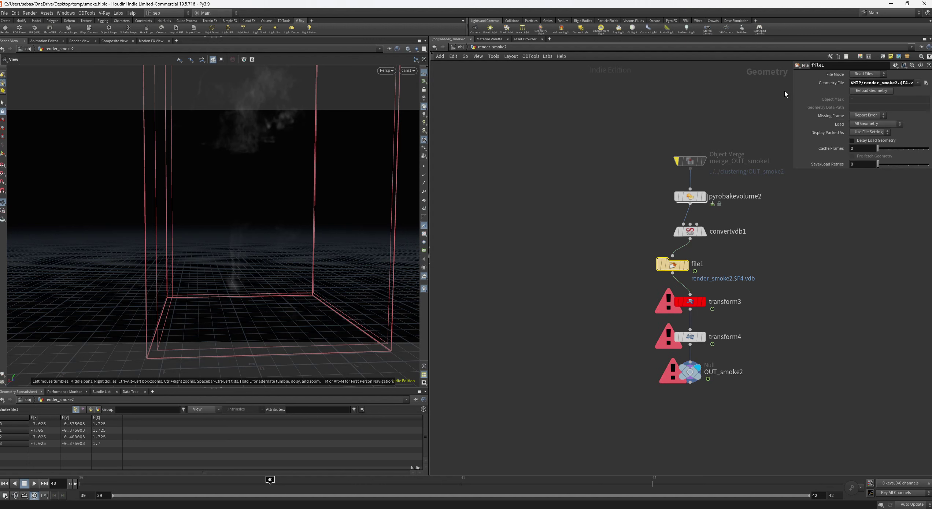
left_click_drag(791, 91, 644, 100)
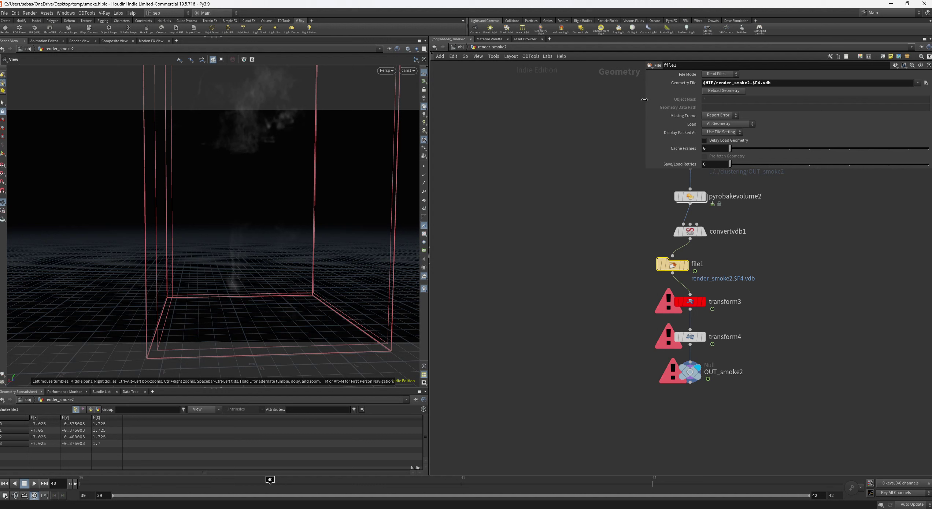
left_click(703, 301)
left_click(689, 301)
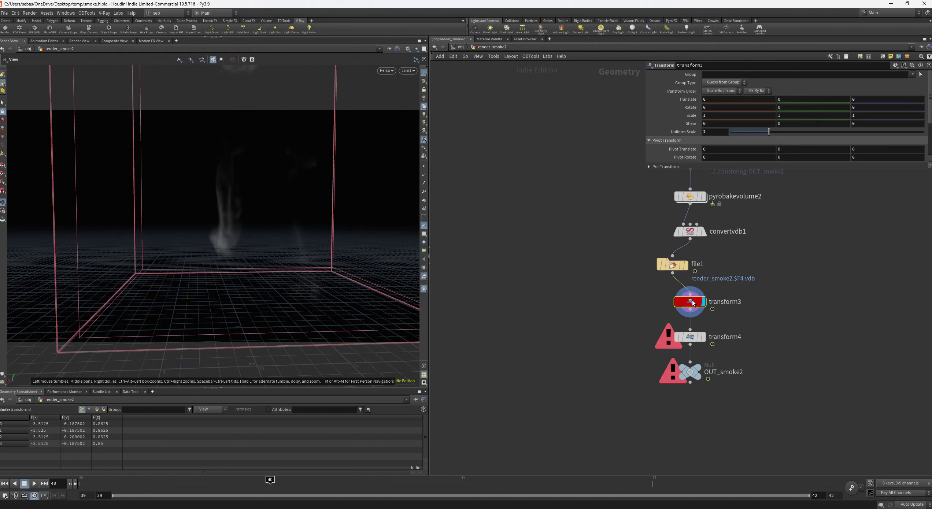
left_click(702, 338)
left_click(699, 372)
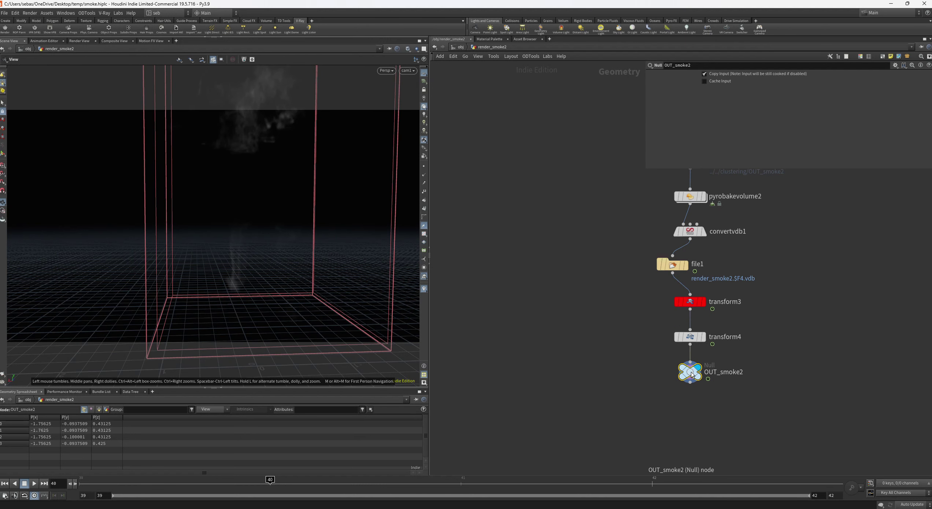
left_click(462, 48)
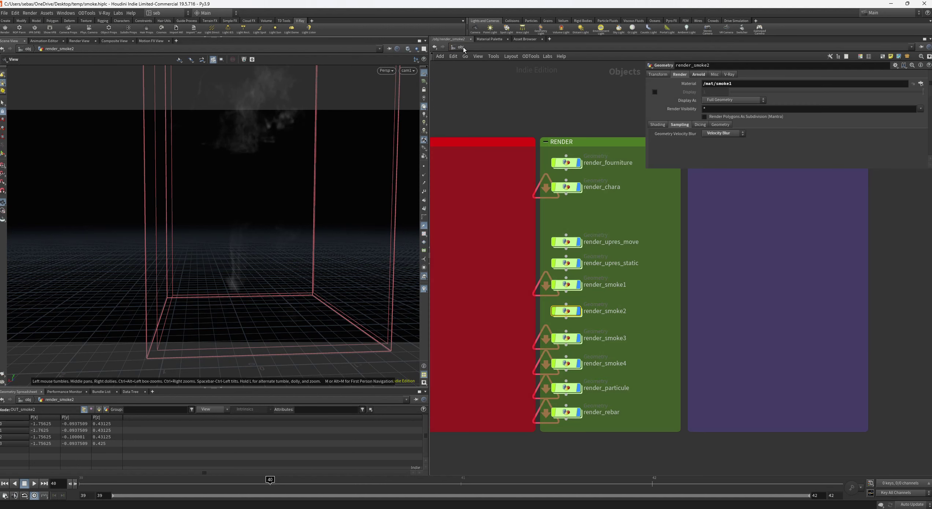
Dive into render_smoke1 to check its nodes, then return to /obj.
left_click(566, 285)
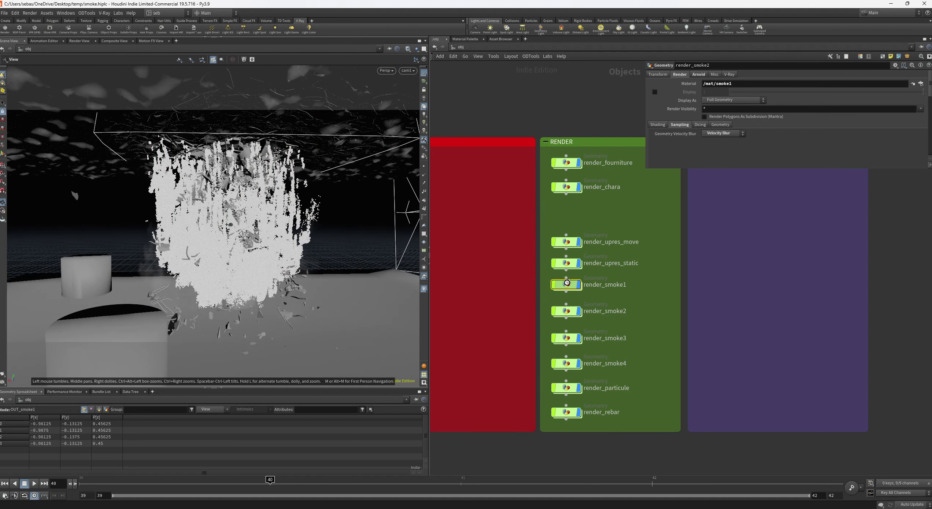
double_click(567, 283)
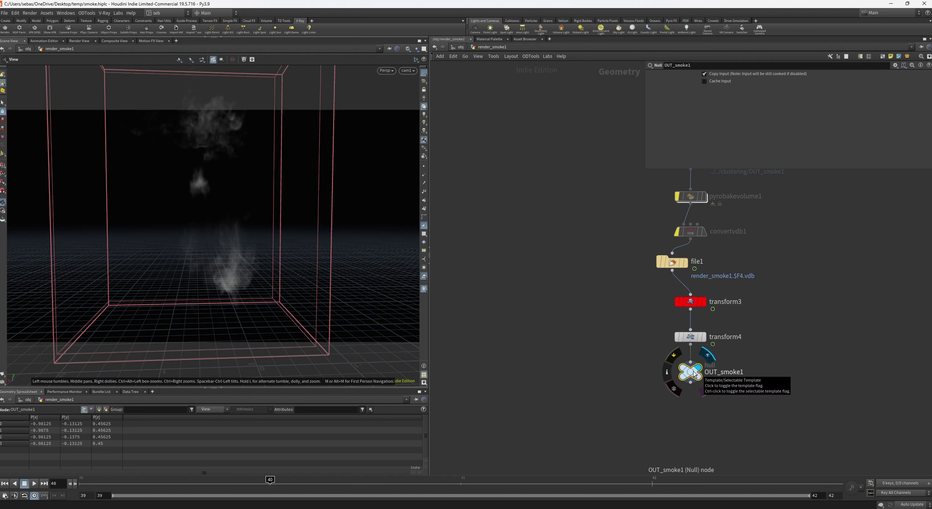
left_click(459, 48)
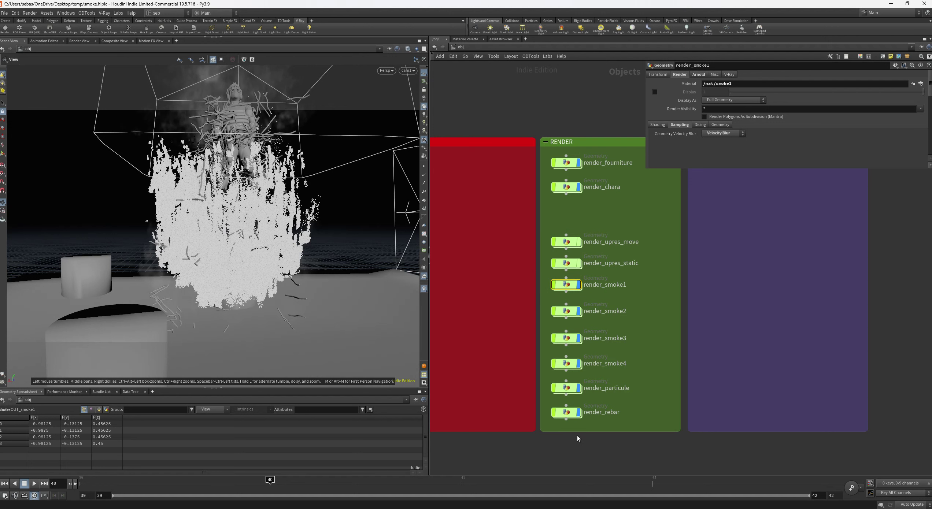
Turn off display of render_rebar, render_particule, render_fourniture and render_chara.
left_click(579, 412)
mouse_move(567, 388)
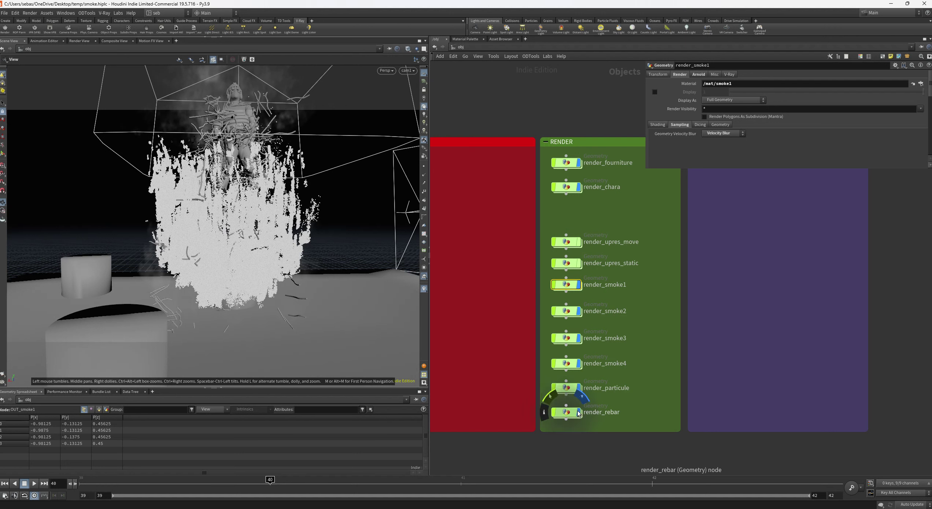
left_click(580, 389)
left_click(579, 163)
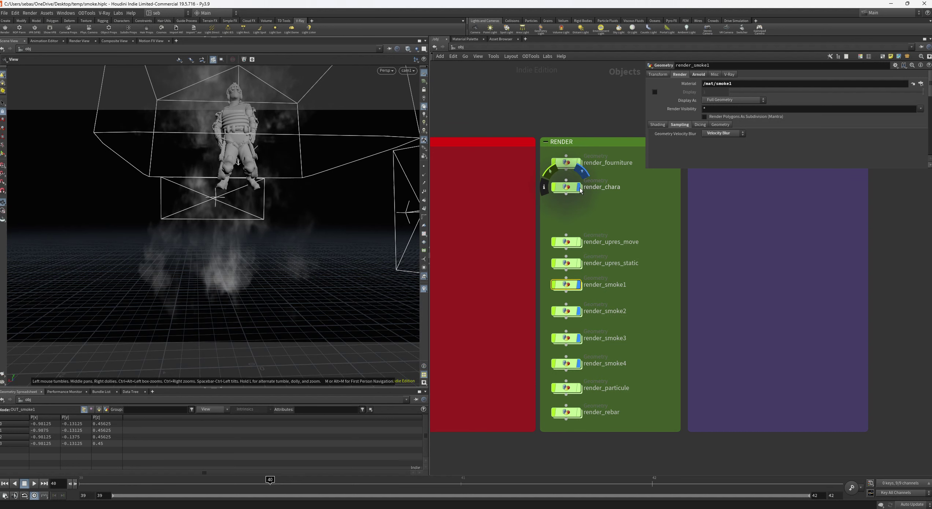
left_click(578, 188)
Check inside render_smoke2 and render_smoke3, returning to the object level each time.
double_click(572, 318)
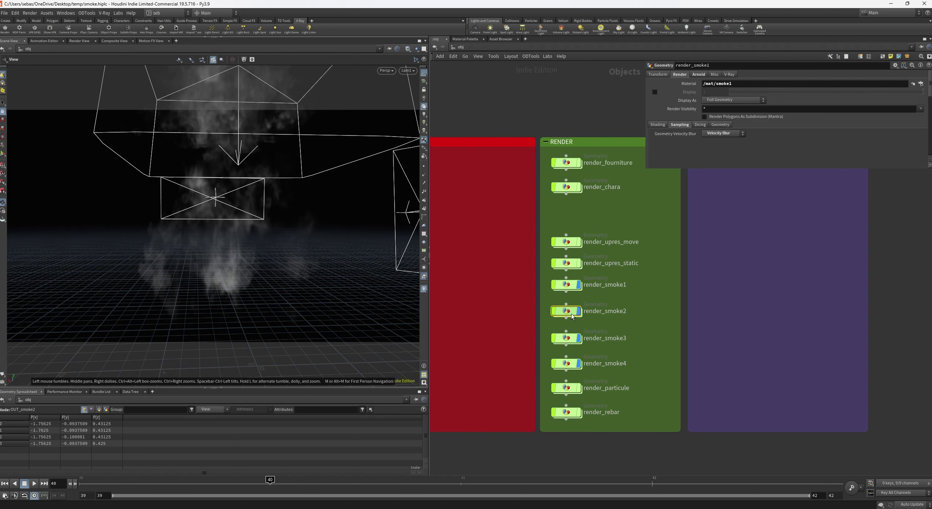
left_click(462, 48)
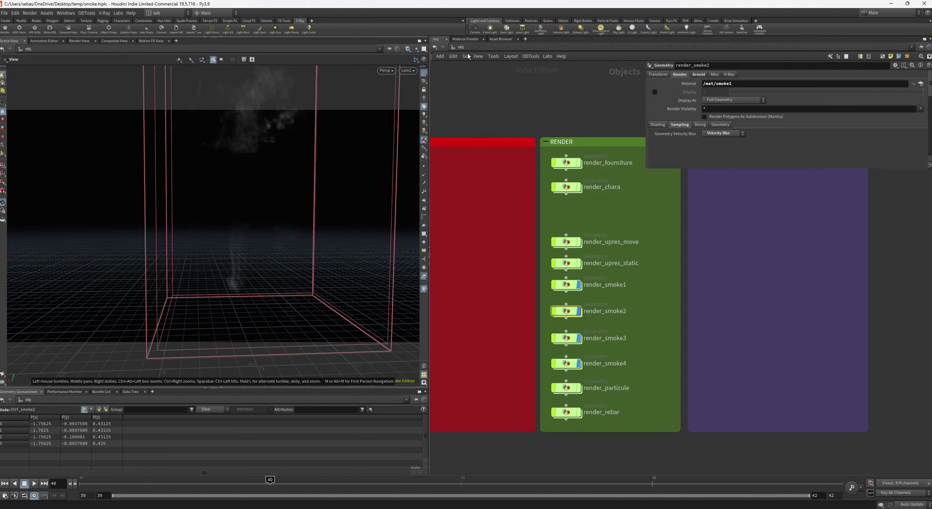
left_click(566, 336)
double_click(565, 336)
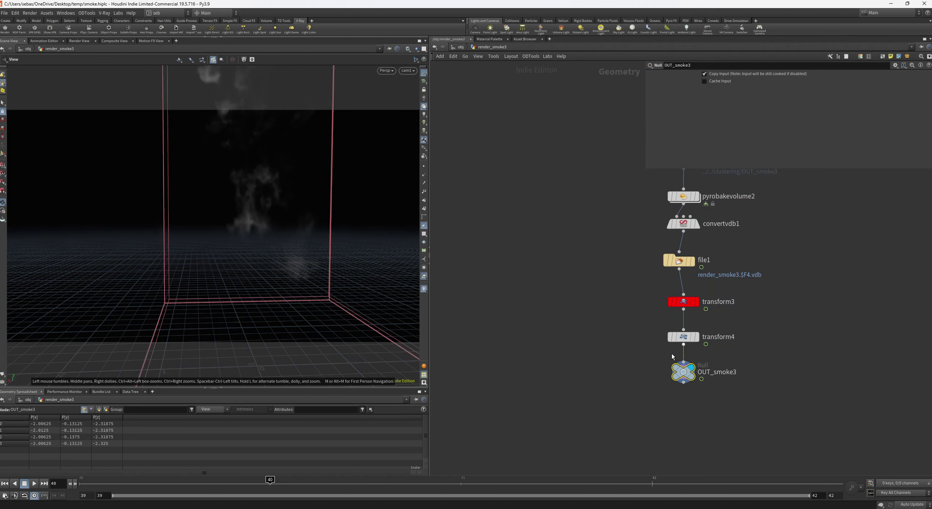
left_click(461, 47)
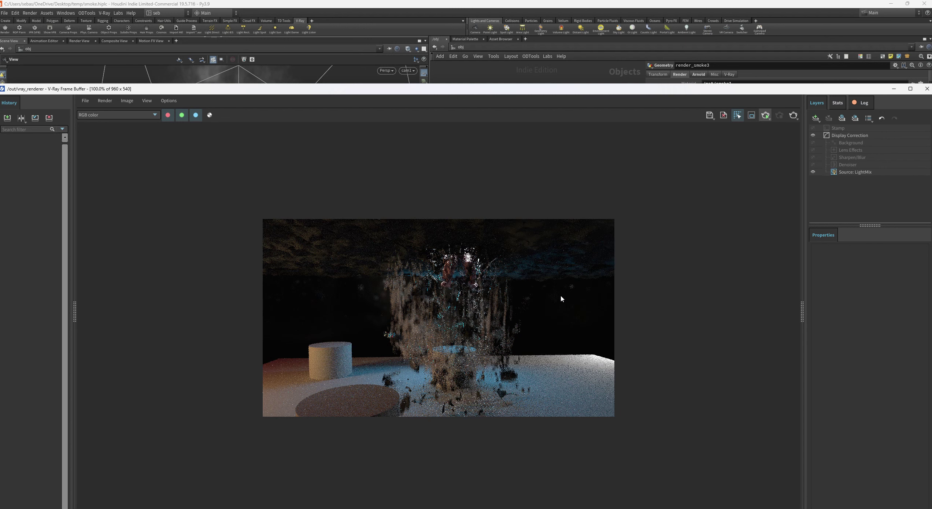
Move the rendering frame buffer higher, then un-maximize it and drag it aside.
left_click_drag(542, 92, 532, 18)
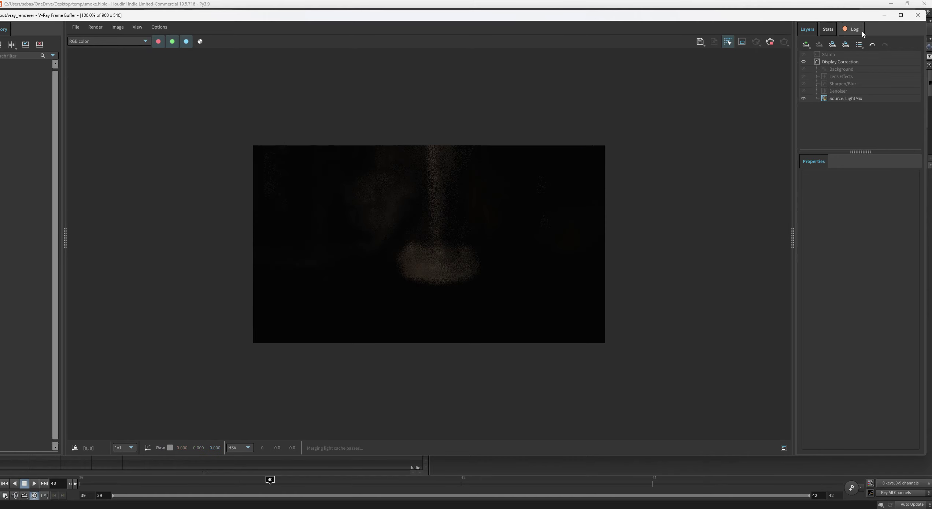
mouse_move(861, 15)
left_mouse_down()
mouse_move(645, 51)
mouse_move(0, 73)
left_mouse_up()
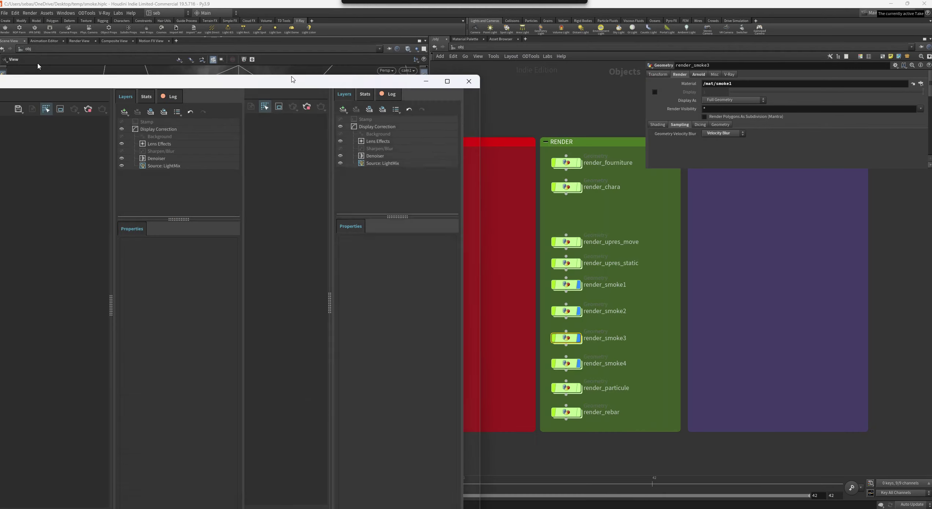